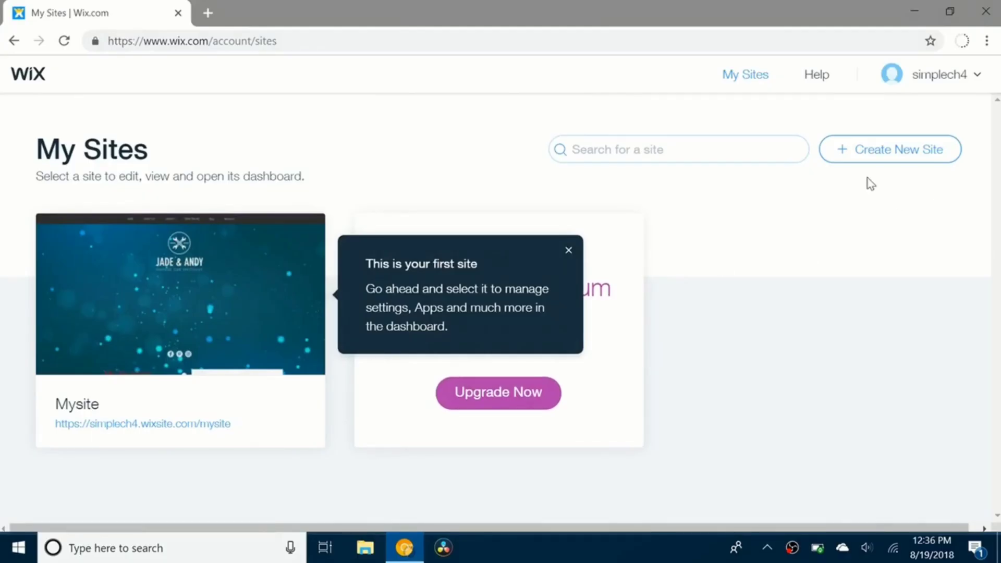
# Step: Begin a new site from My Sites via Create New Site
pyautogui.click(870, 163)
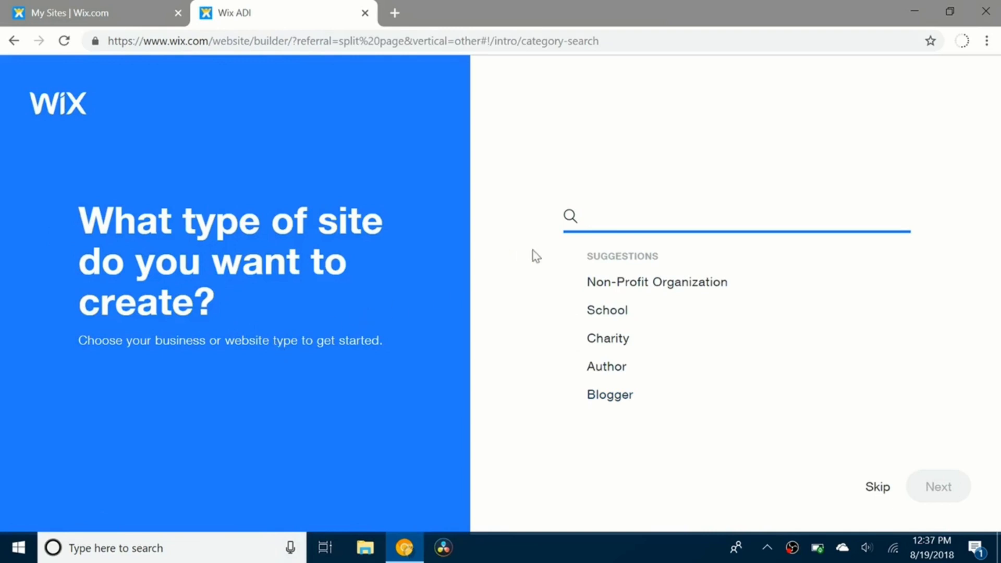
pyautogui.write('Tech Help')
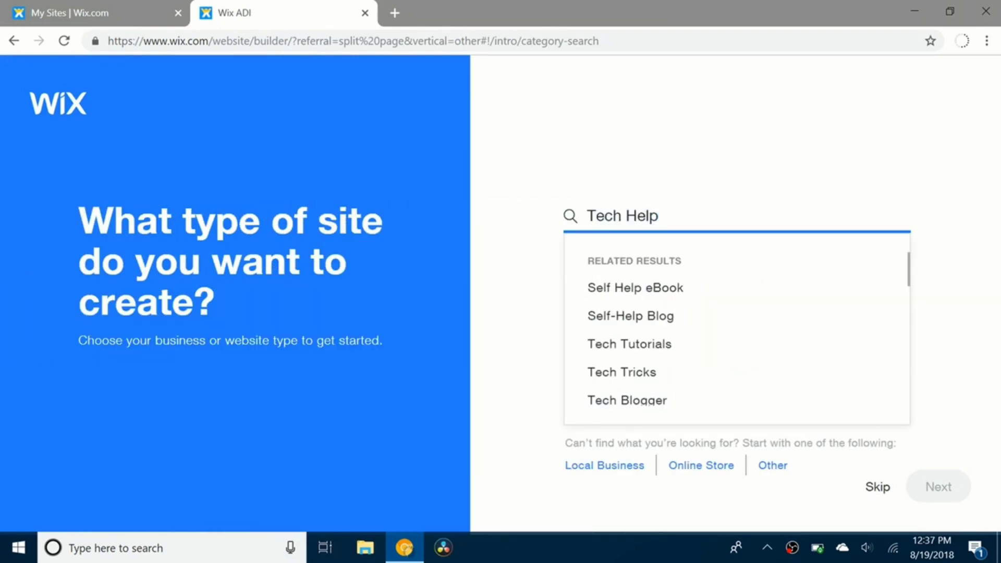
# Step: Choose Tech Tutorials as the site type, continue past features, and skip the business address
pyautogui.click(628, 351)
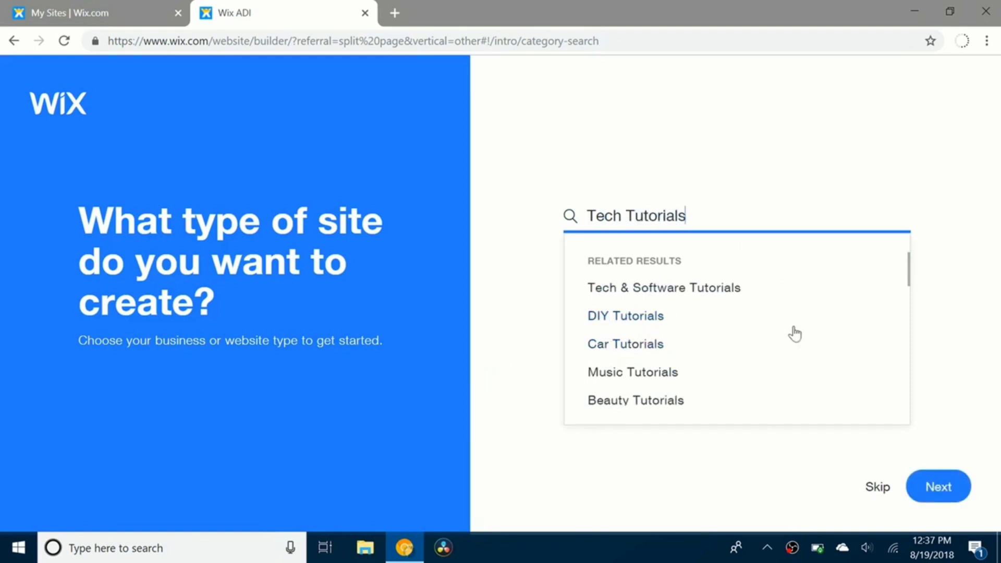
pyautogui.click(930, 486)
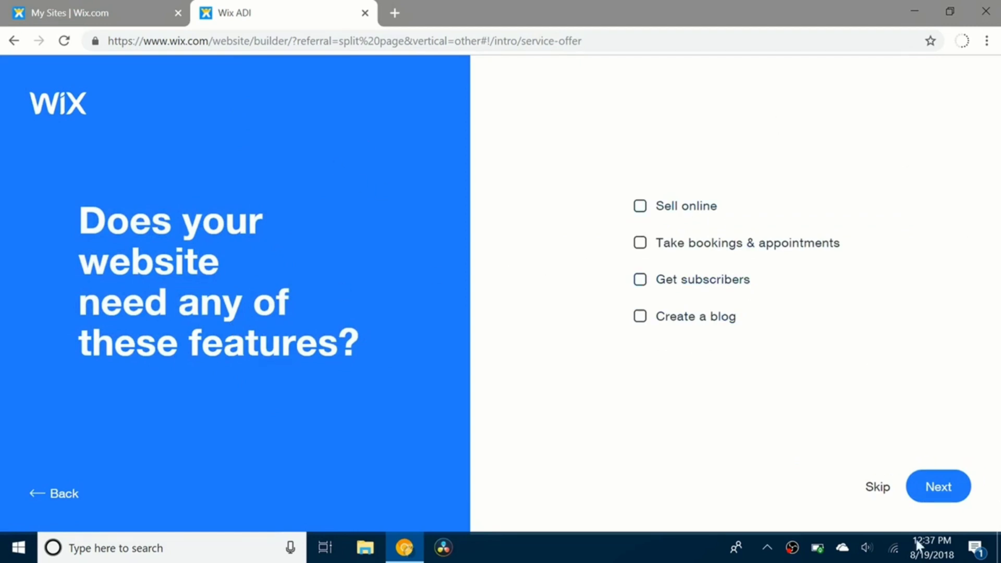
pyautogui.click(936, 499)
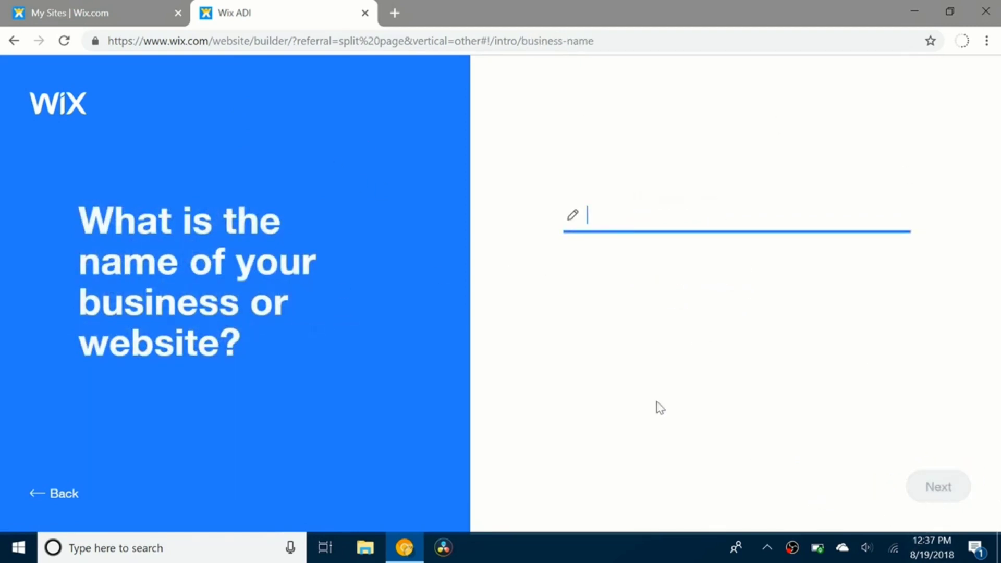
pyautogui.write('Si')
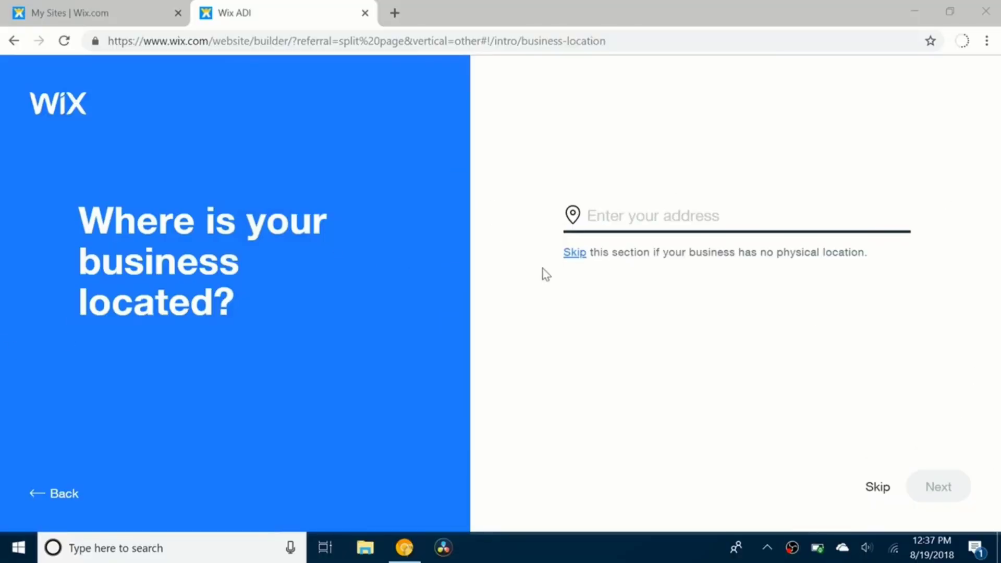
pyautogui.click(574, 253)
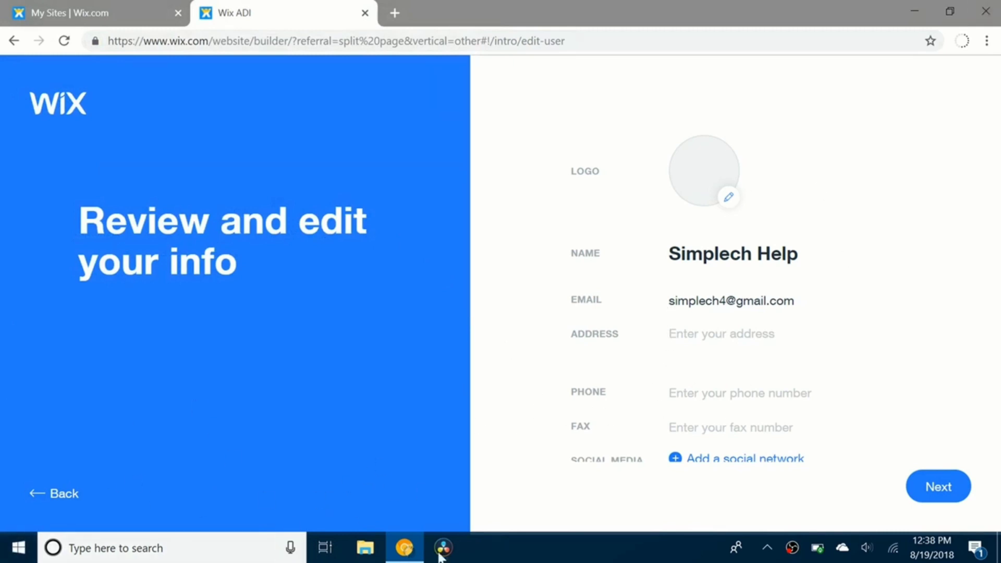
# Step: Confirm the business info, choose the first design style, and accept the generated colour palette
pyautogui.click(932, 488)
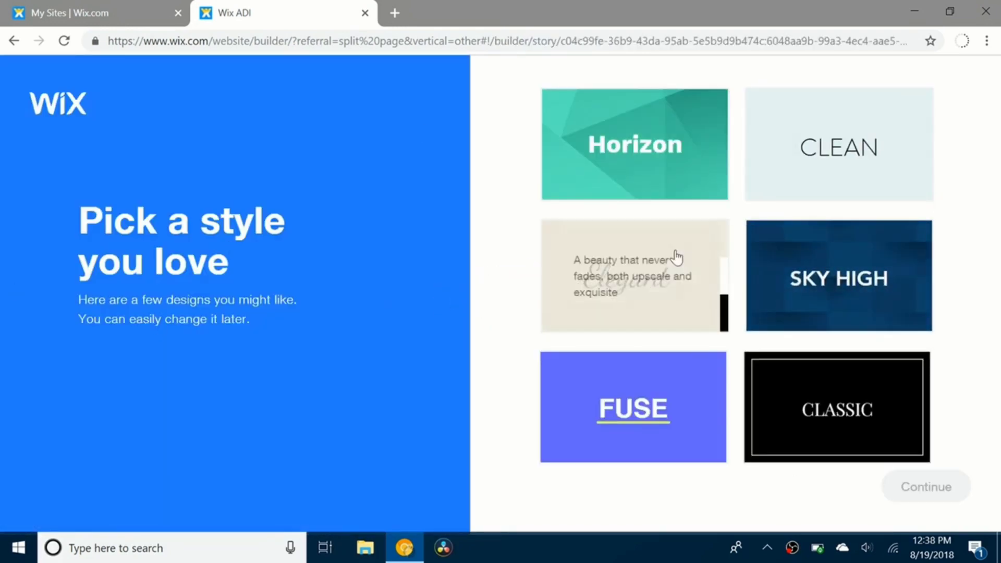
pyautogui.moveTo(634, 144)
pyautogui.click(616, 165)
pyautogui.click(923, 488)
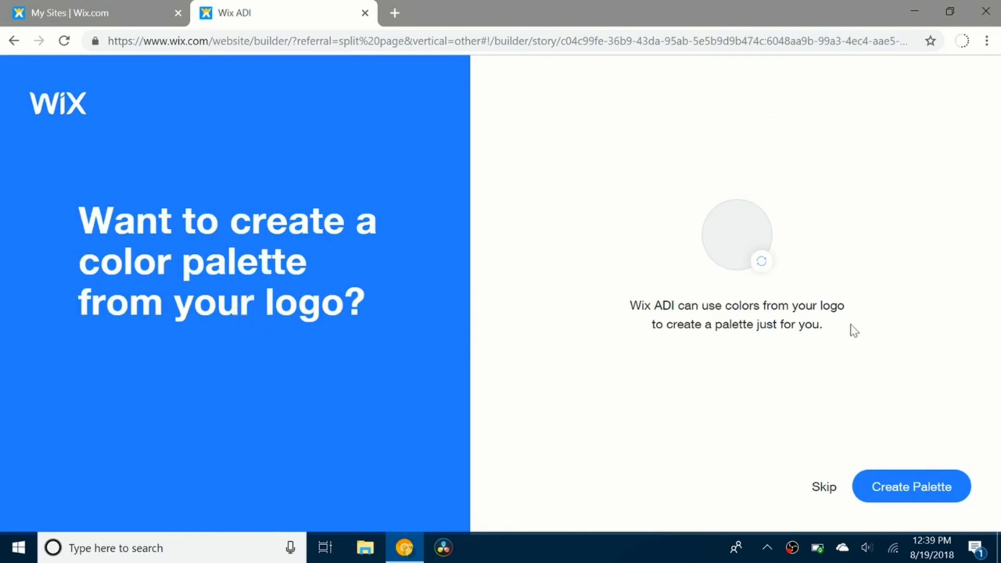
pyautogui.click(926, 487)
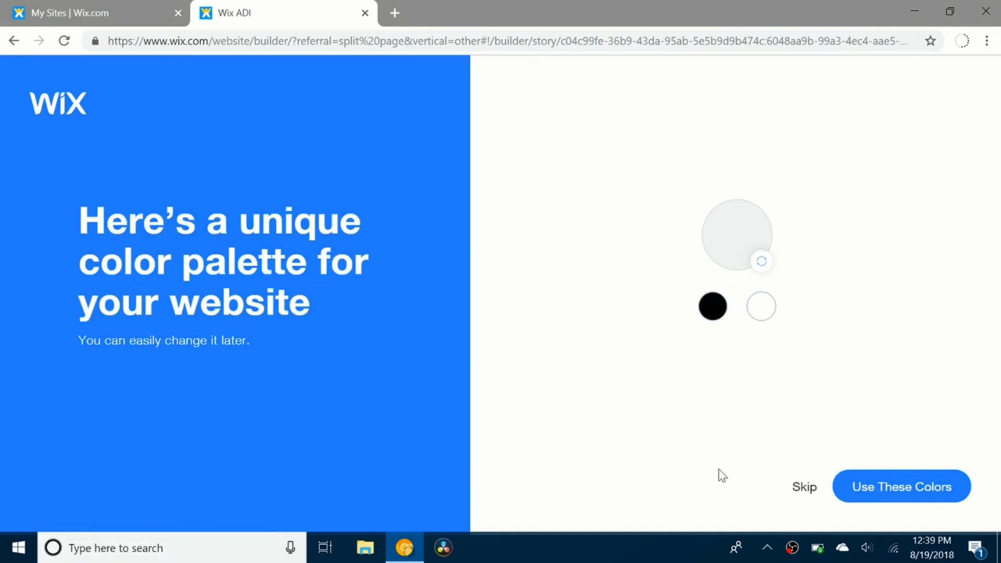
pyautogui.click(928, 487)
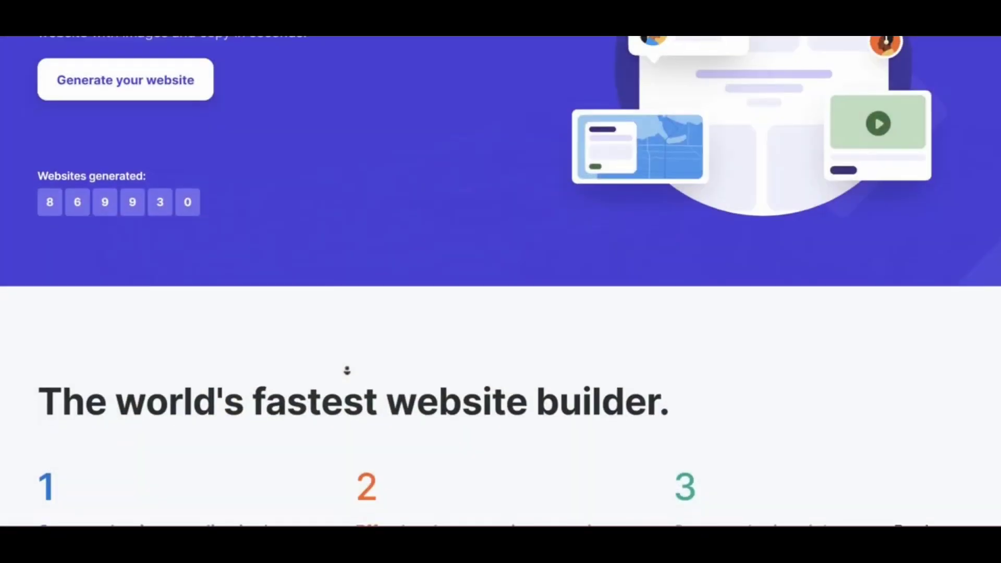
pyautogui.scroll(-1, 347, 370)
pyautogui.scroll(-1, 346, 370)
pyautogui.scroll(-1, 346, 370)
pyautogui.scroll(-2, 375, 329)
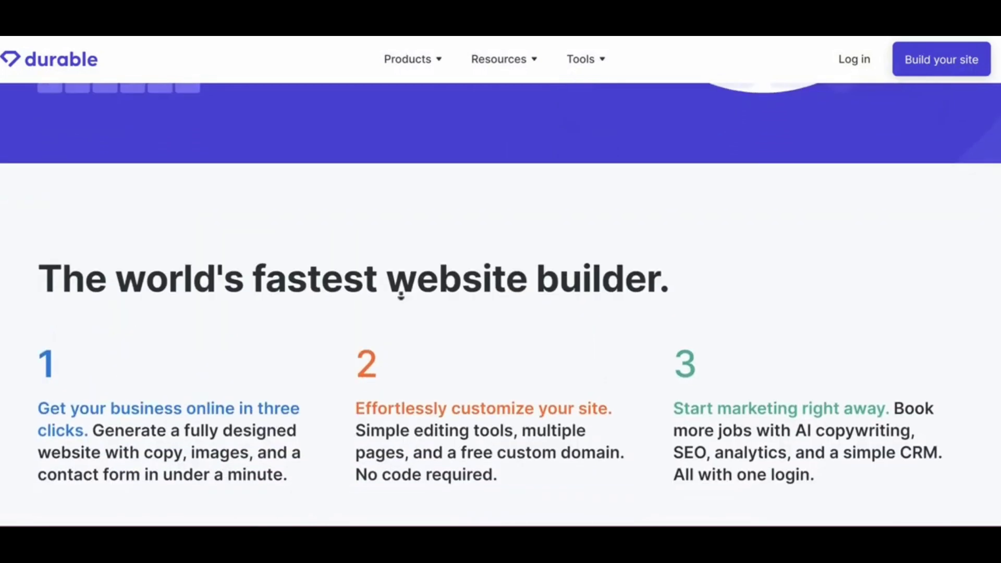
pyautogui.scroll(-1, 400, 295)
pyautogui.scroll(-1, 402, 297)
pyautogui.scroll(-1, 402, 301)
pyautogui.scroll(-1, 402, 301)
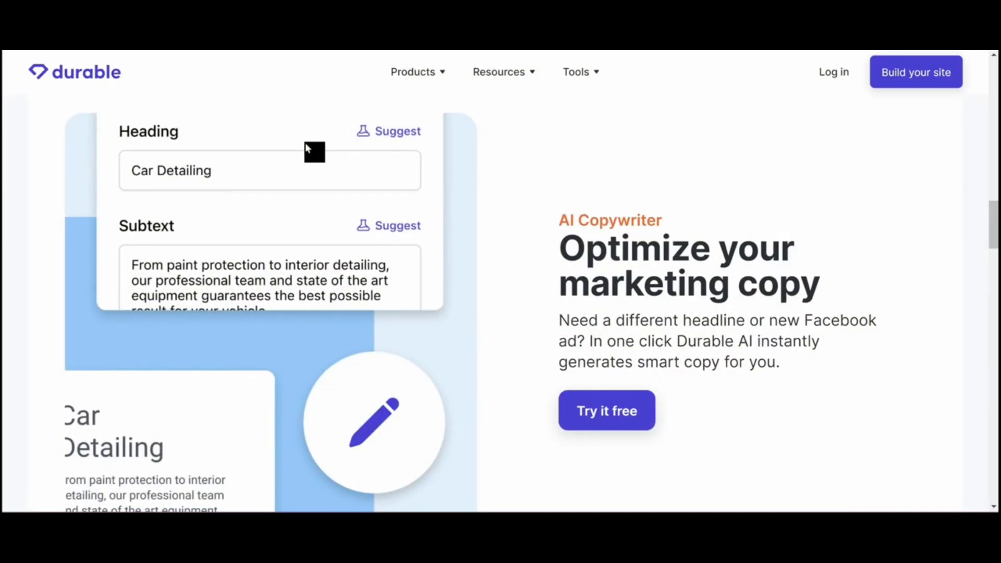
pyautogui.scroll(-2, 306, 144)
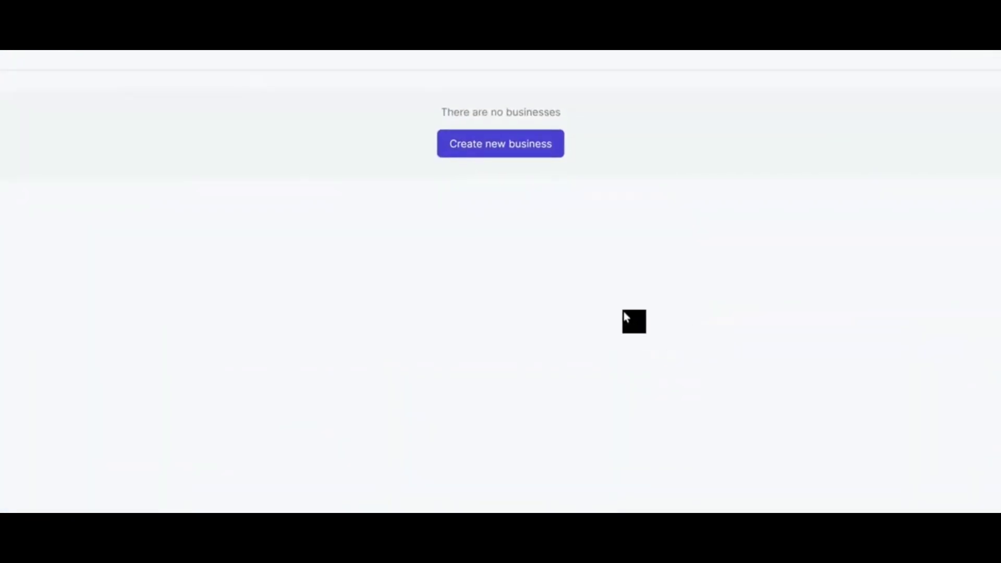
# Step: Create a new business in Durable to start generating its website
pyautogui.click(489, 152)
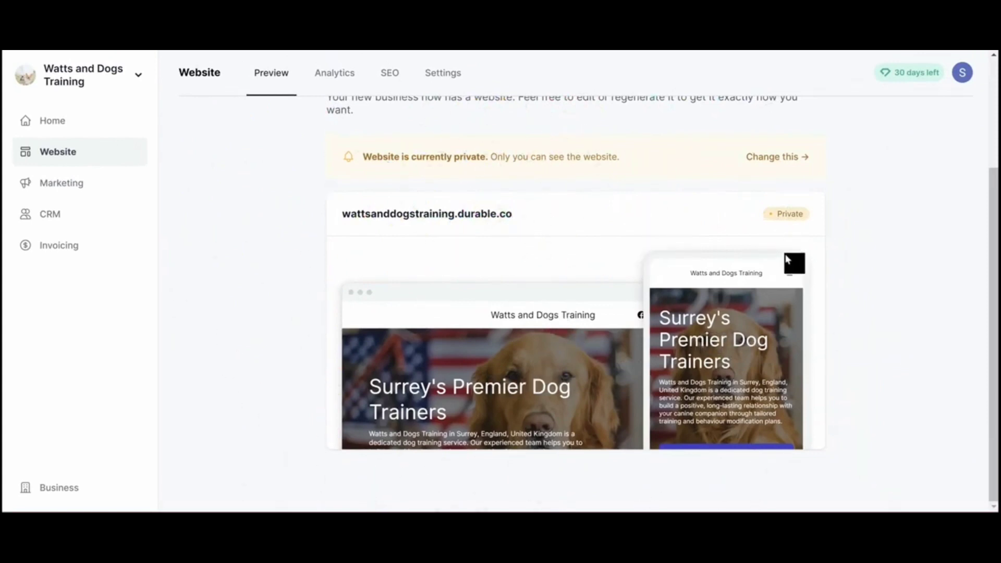
pyautogui.scroll(2, 784, 253)
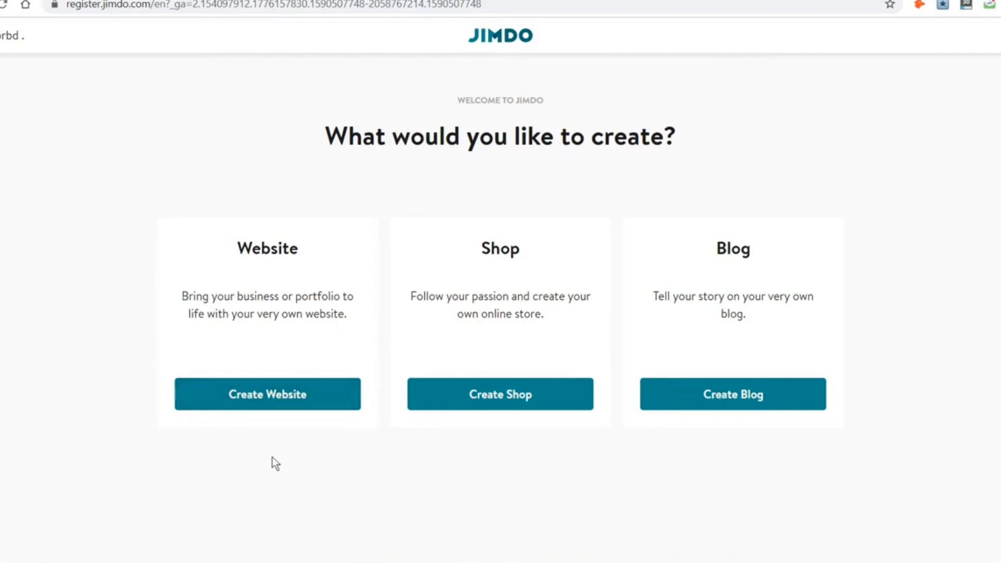
# Step: Start a no-coding website in Jimdo for a single individual
pyautogui.click(324, 401)
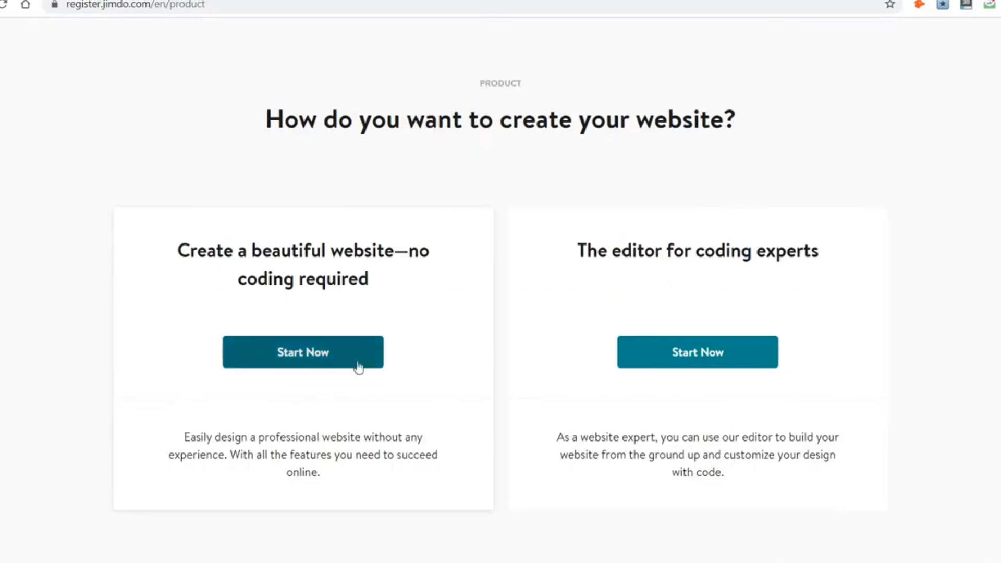
pyautogui.click(357, 364)
pyautogui.click(102, 313)
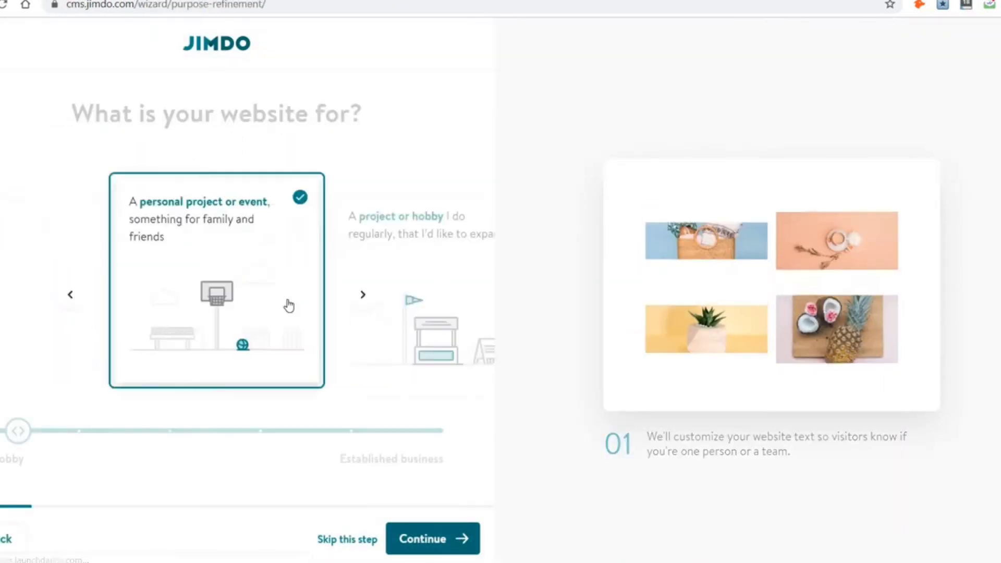
# Step: Set the goals to Promote my content and announce an event, then confirm the Tech & IT Services topic
pyautogui.click(415, 537)
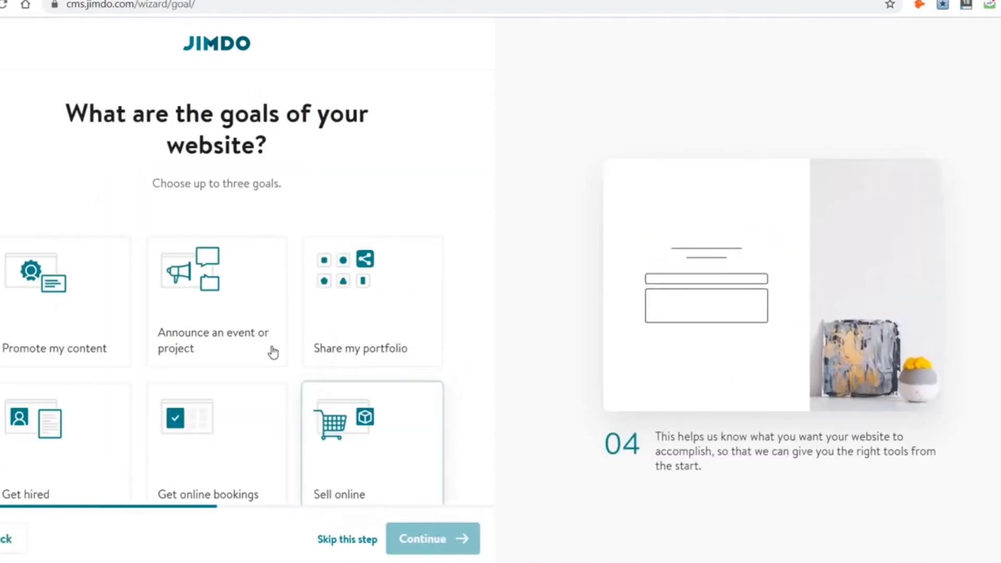
pyautogui.click(49, 323)
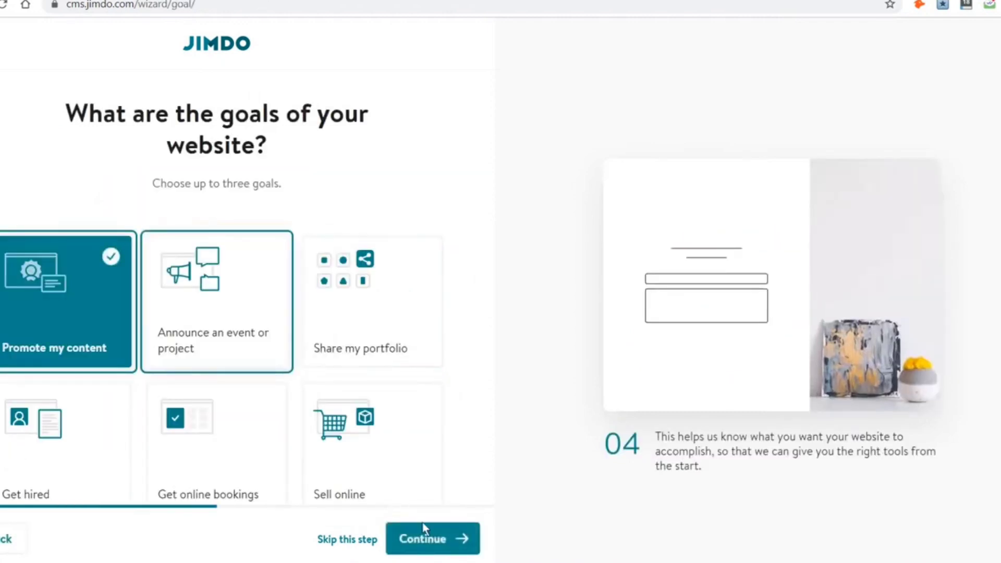
pyautogui.click(429, 534)
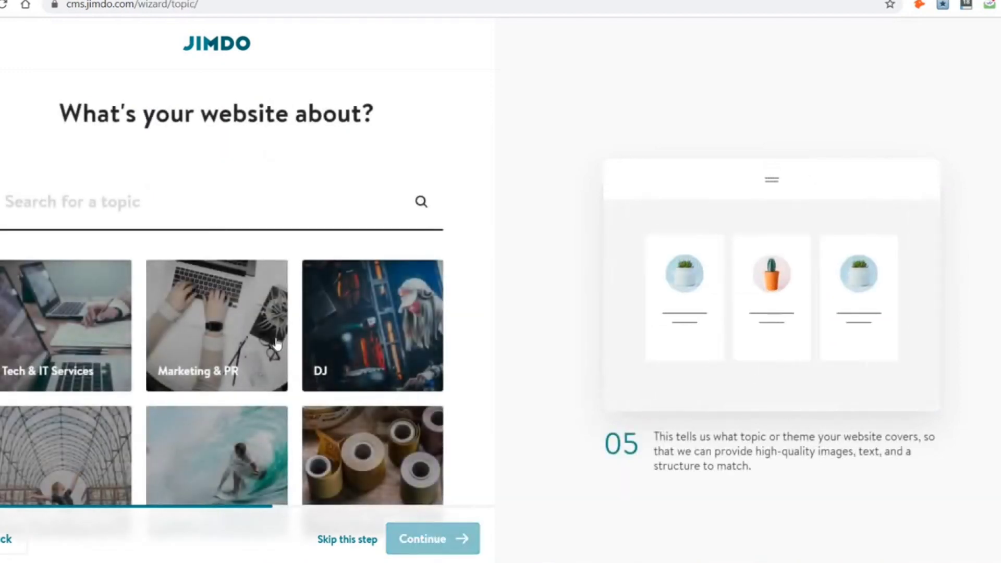
pyautogui.scroll(-1, 277, 344)
pyautogui.scroll(1, 278, 344)
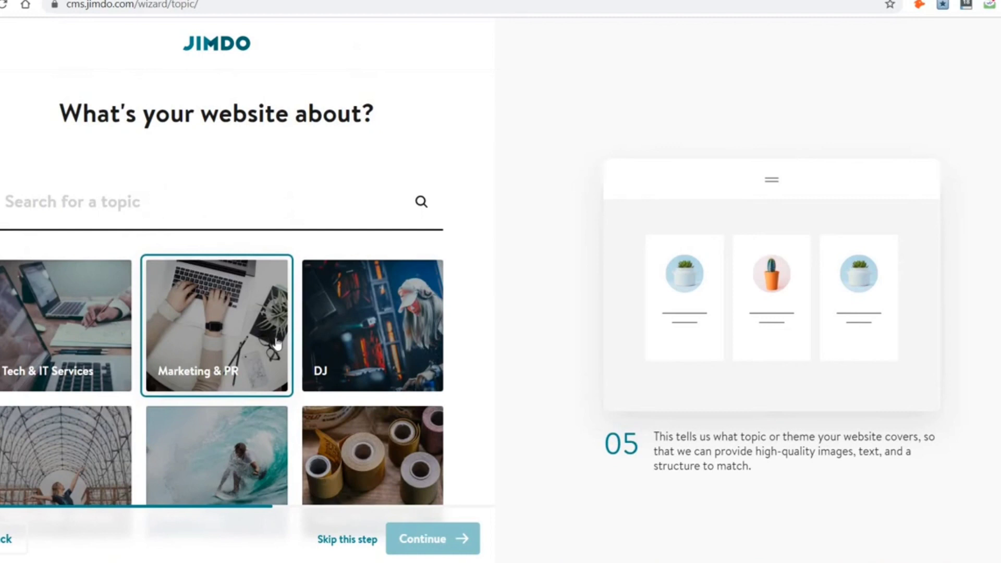
pyautogui.scroll(-1, 53, 272)
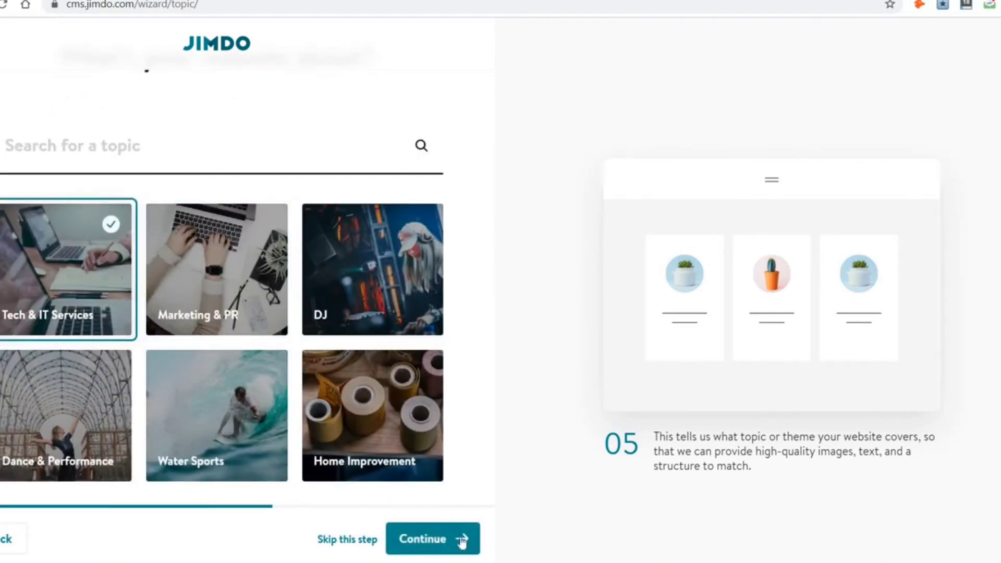
pyautogui.click(467, 552)
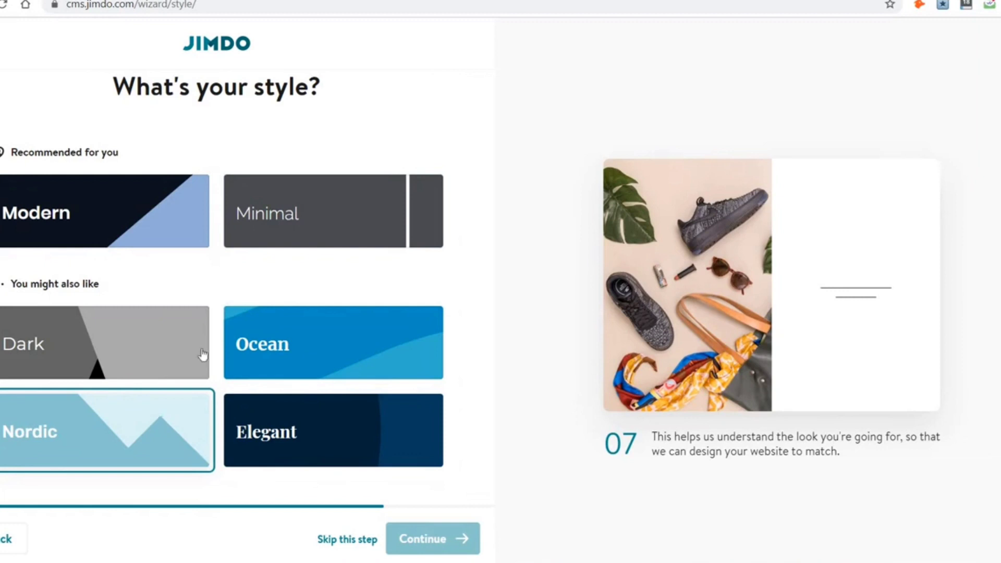
# Step: Choose the Ocean style with the teal and beige colour palette
pyautogui.click(261, 343)
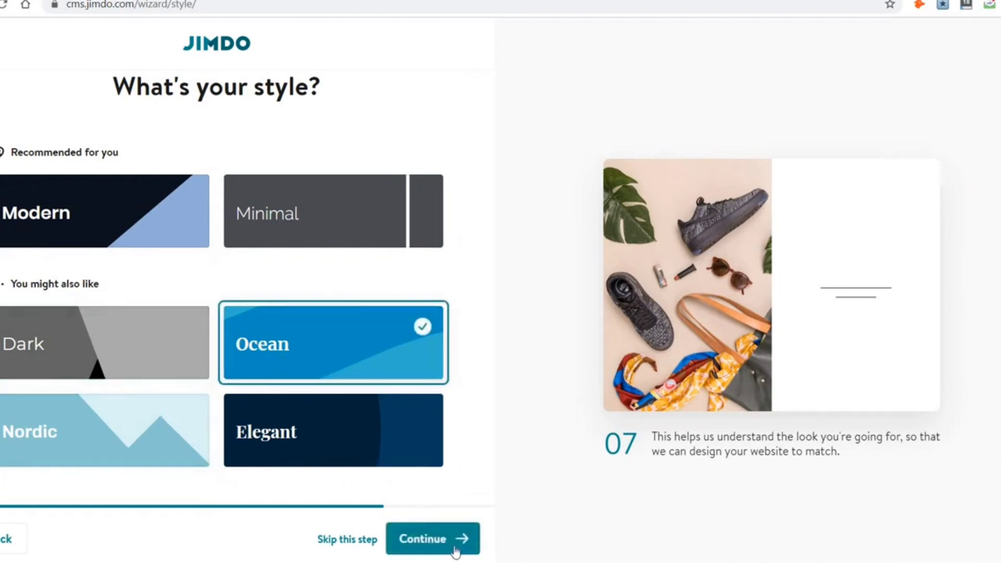
pyautogui.click(457, 544)
pyautogui.click(353, 421)
pyautogui.click(456, 538)
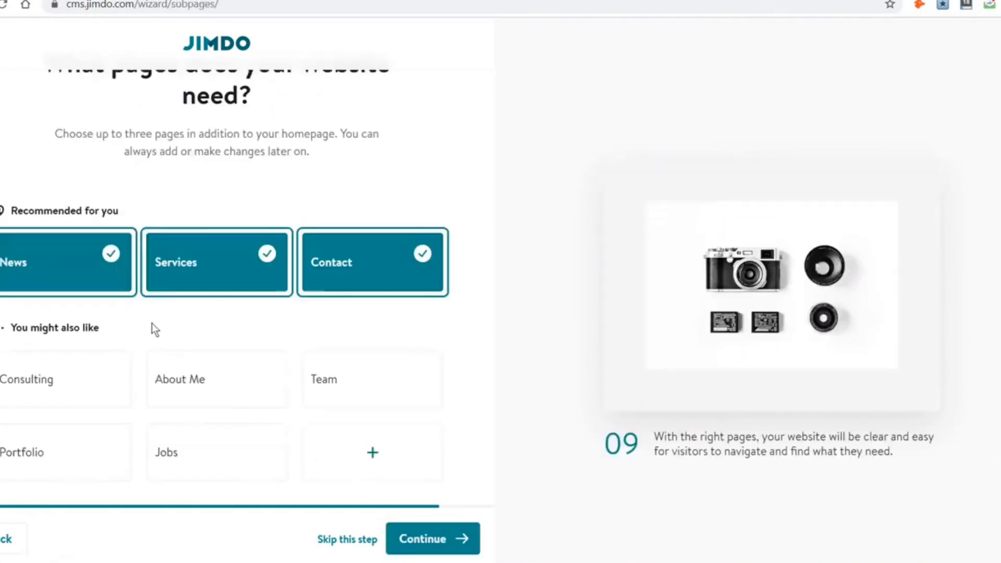
# Step: Adjust the page selection, swapping Contact for the Team page alongside News and Services
pyautogui.click(315, 384)
pyautogui.click(88, 241)
pyautogui.click(201, 248)
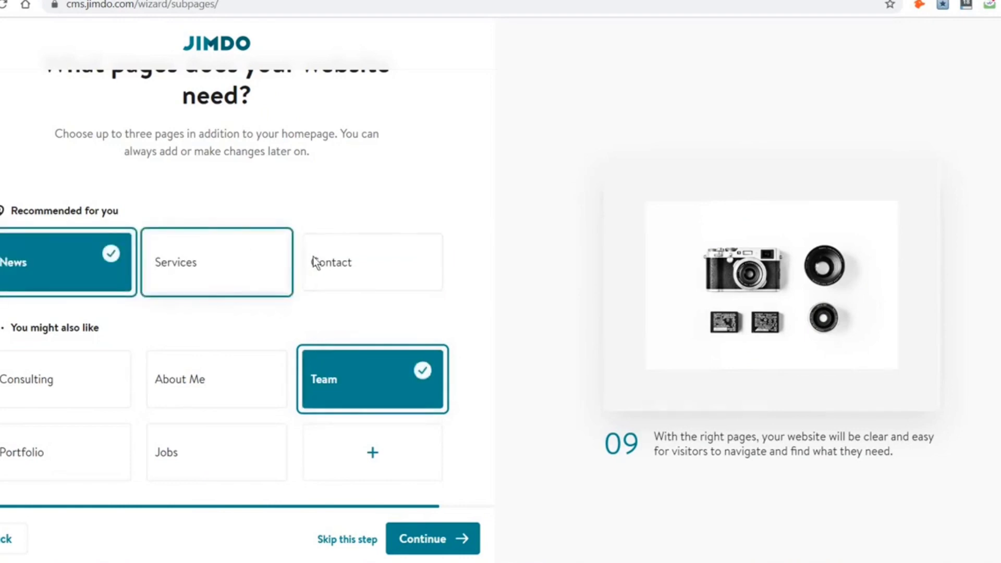
pyautogui.click(349, 389)
pyautogui.click(376, 286)
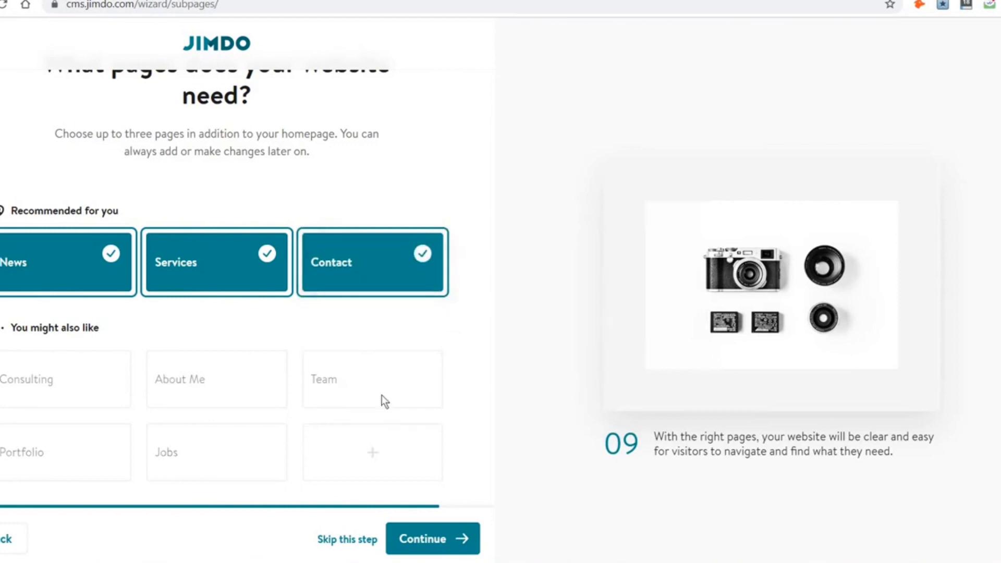
pyautogui.click(353, 375)
pyautogui.click(439, 539)
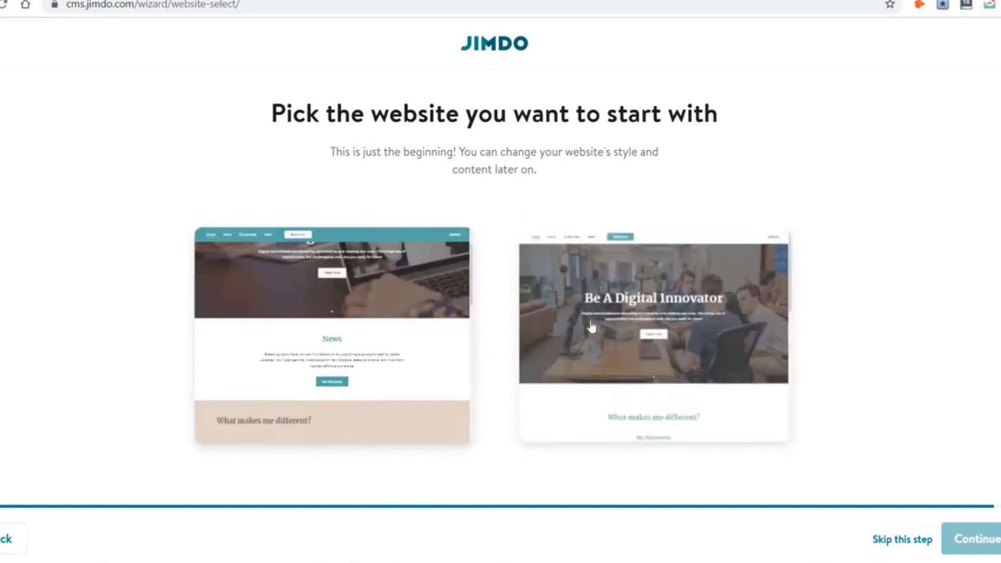
# Step: Start from the Be A Digital Innovator template and skip the custom domain
pyautogui.click(658, 329)
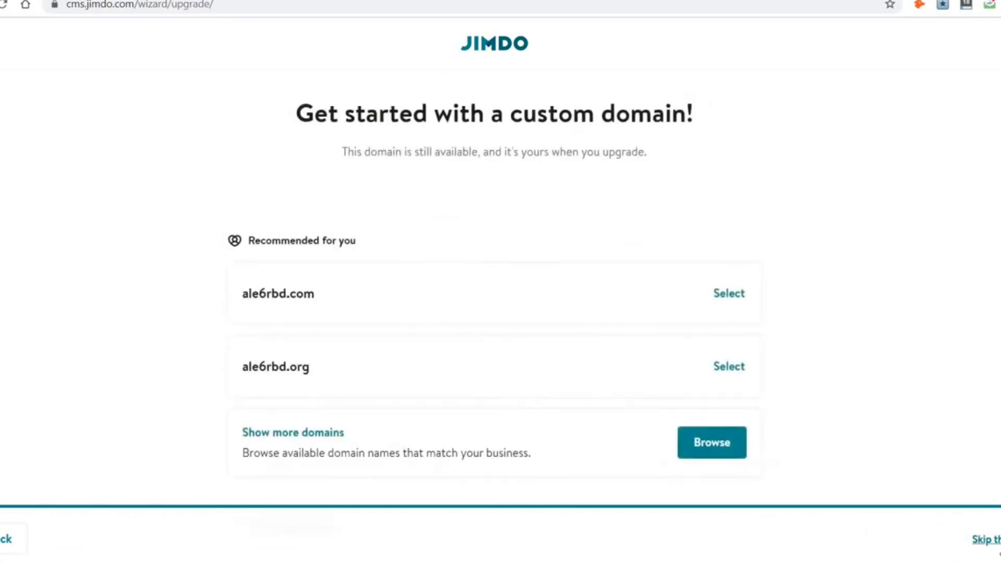
pyautogui.click(985, 539)
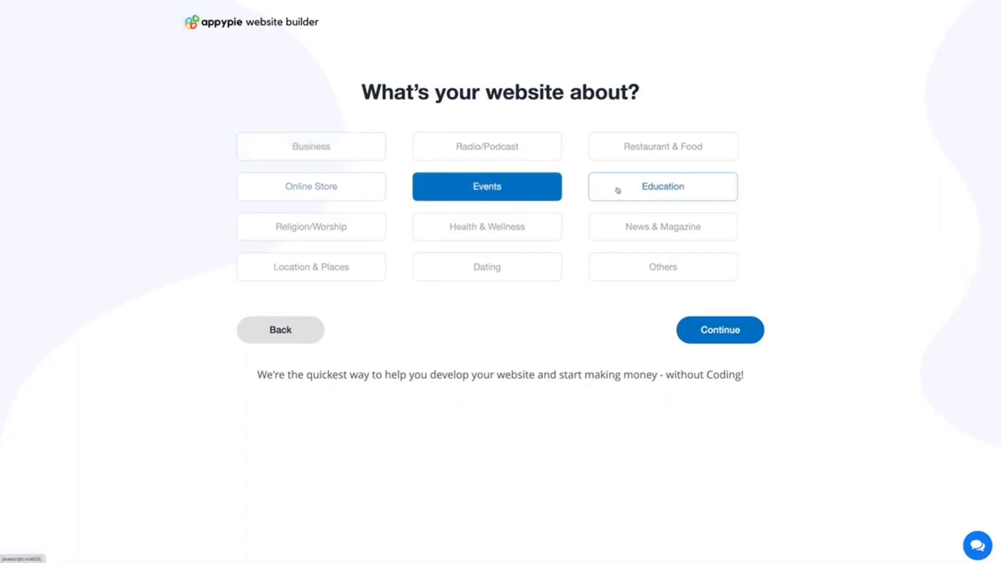
# Step: Set the website category, start from the Blank Template, and save the Deep Ocean style
pyautogui.click(616, 190)
pyautogui.click(311, 226)
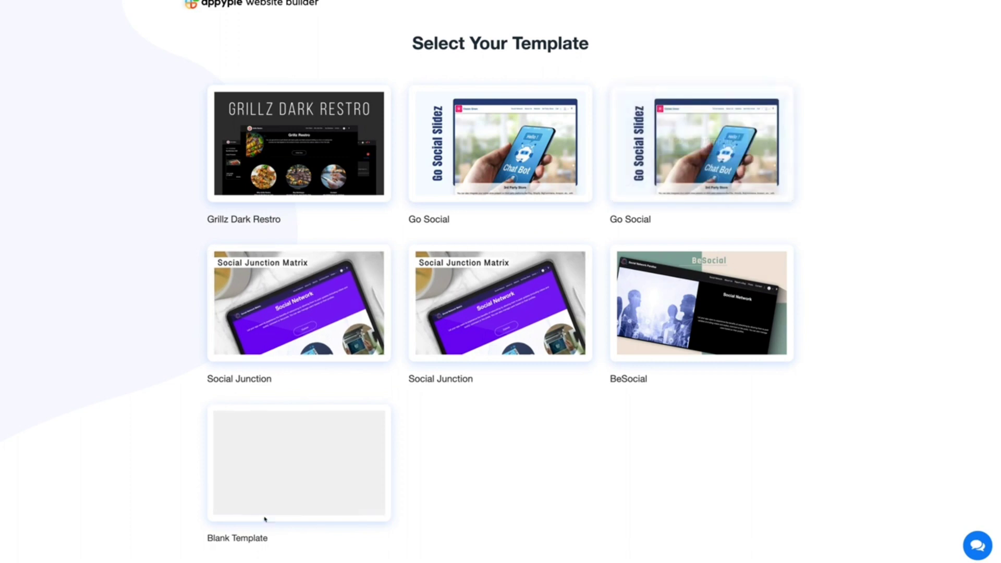
pyautogui.moveTo(299, 463)
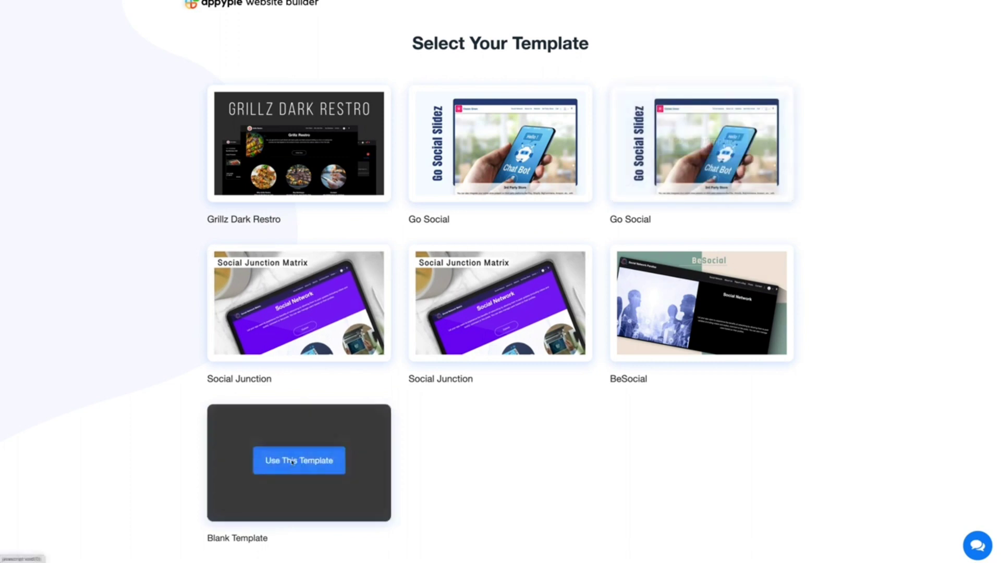
pyautogui.click(292, 461)
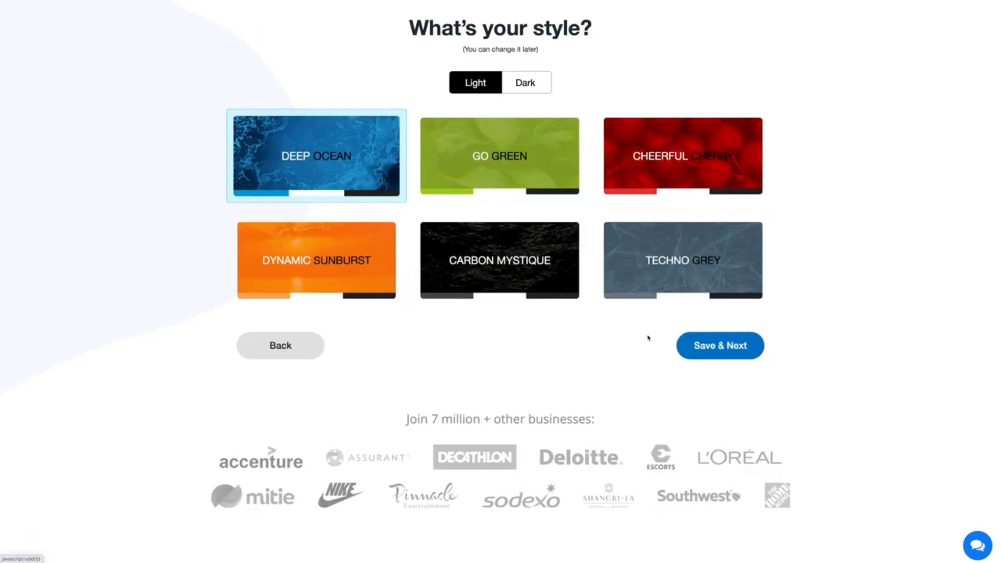
pyautogui.click(720, 349)
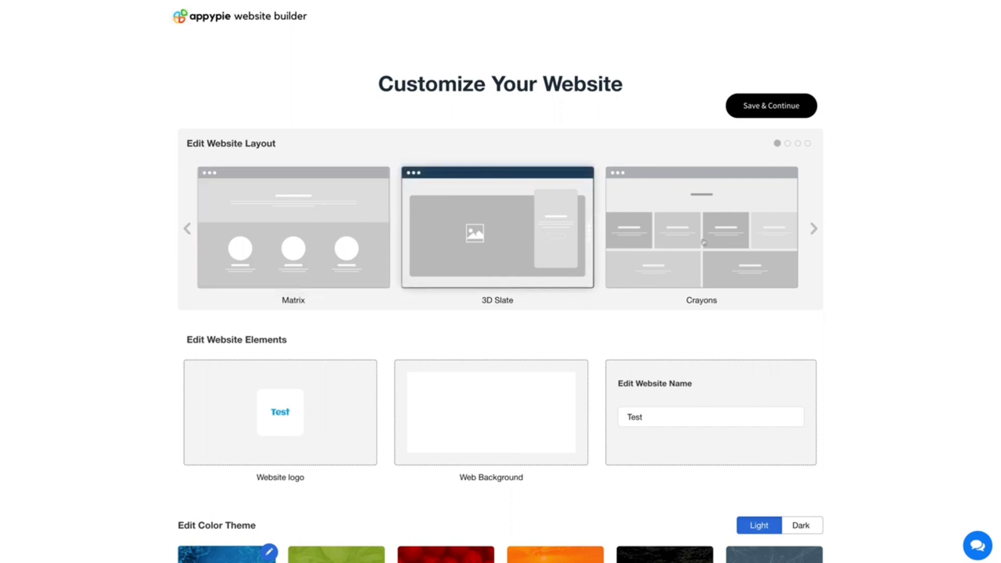
# Step: Browse the layouts, choose ZigZag, and bring up the website logo icon choices
pyautogui.click(817, 231)
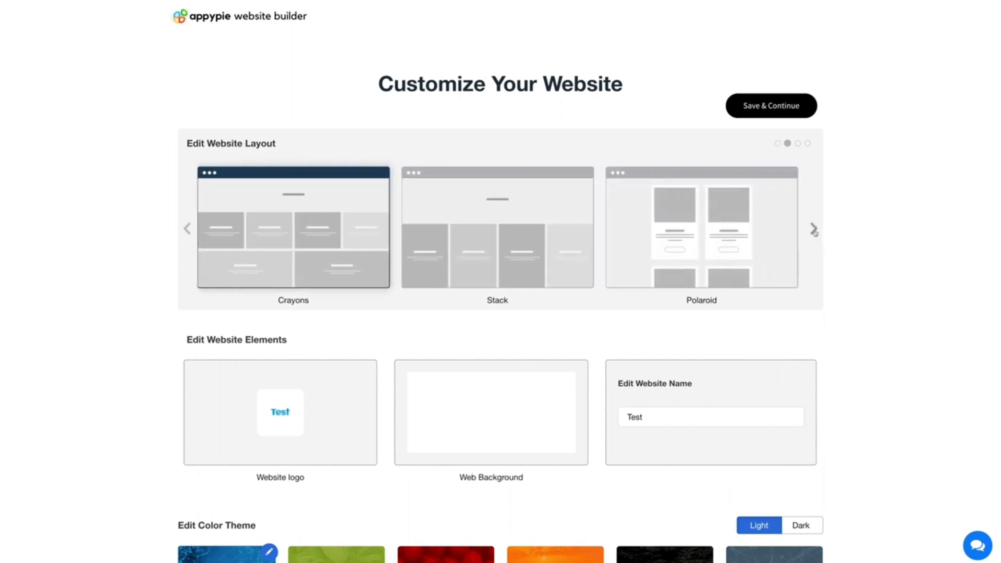
pyautogui.click(813, 230)
pyautogui.click(808, 144)
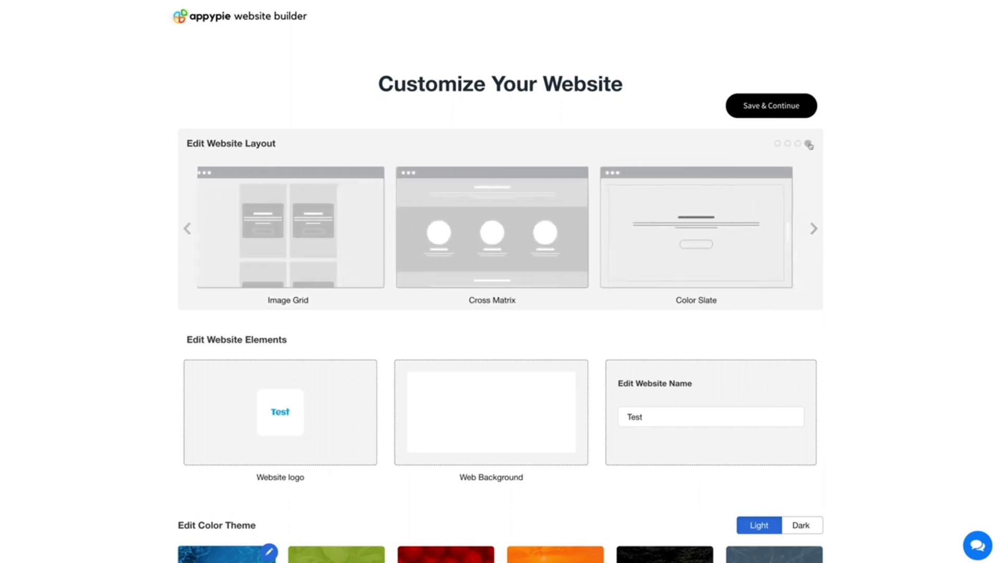
pyautogui.click(701, 223)
pyautogui.scroll(-1, 157, 335)
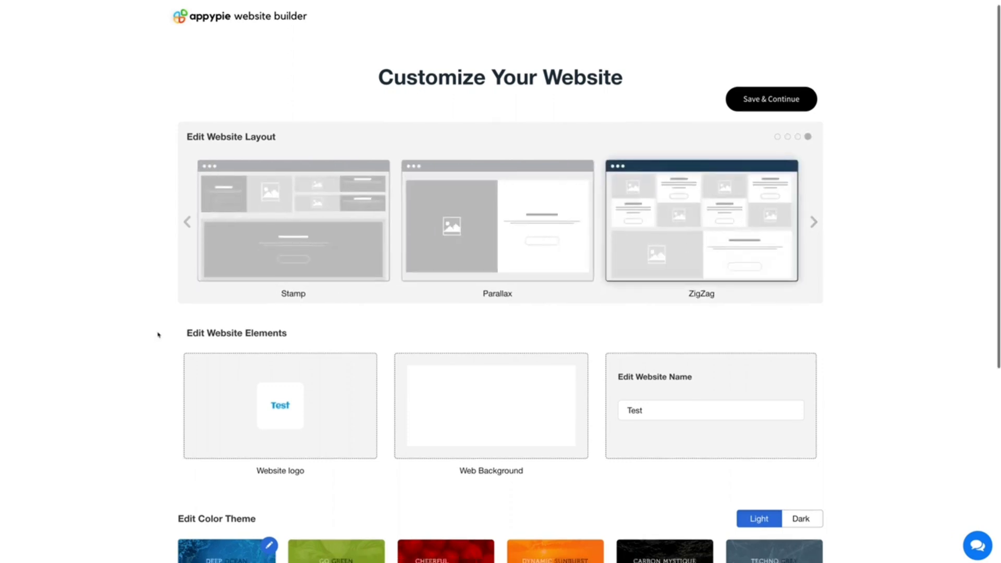
pyautogui.scroll(-1, 157, 335)
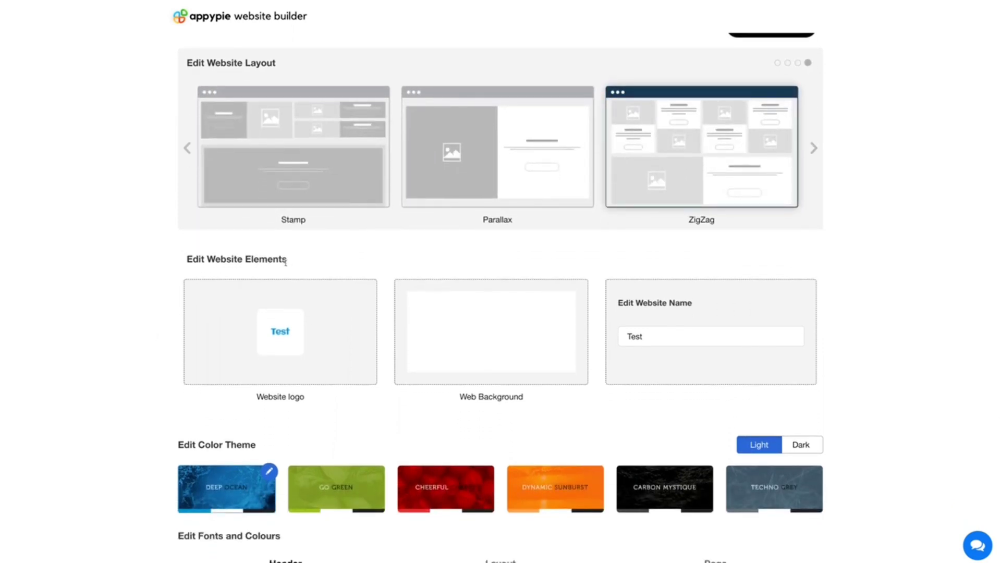
pyautogui.scroll(-2, 279, 267)
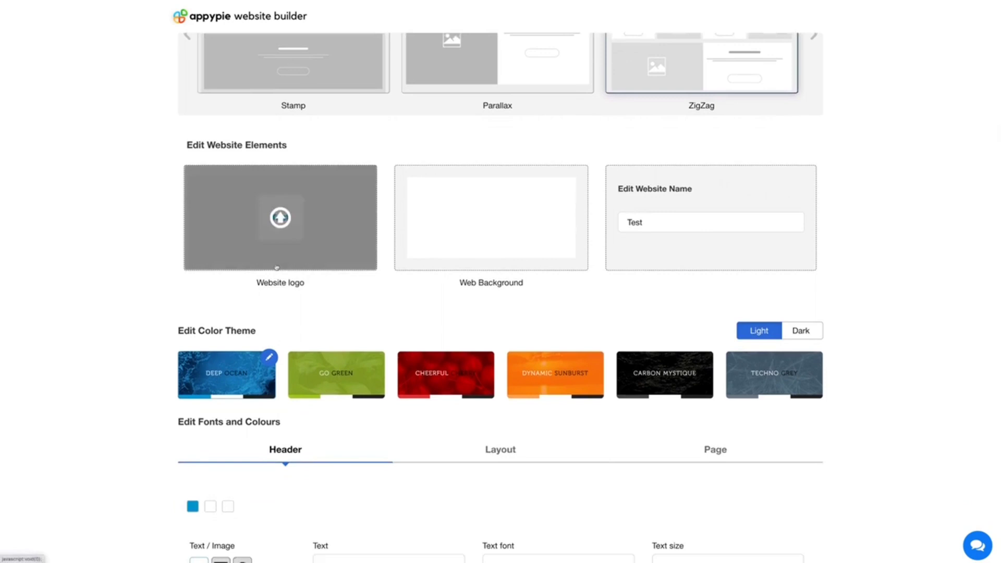
pyautogui.click(279, 267)
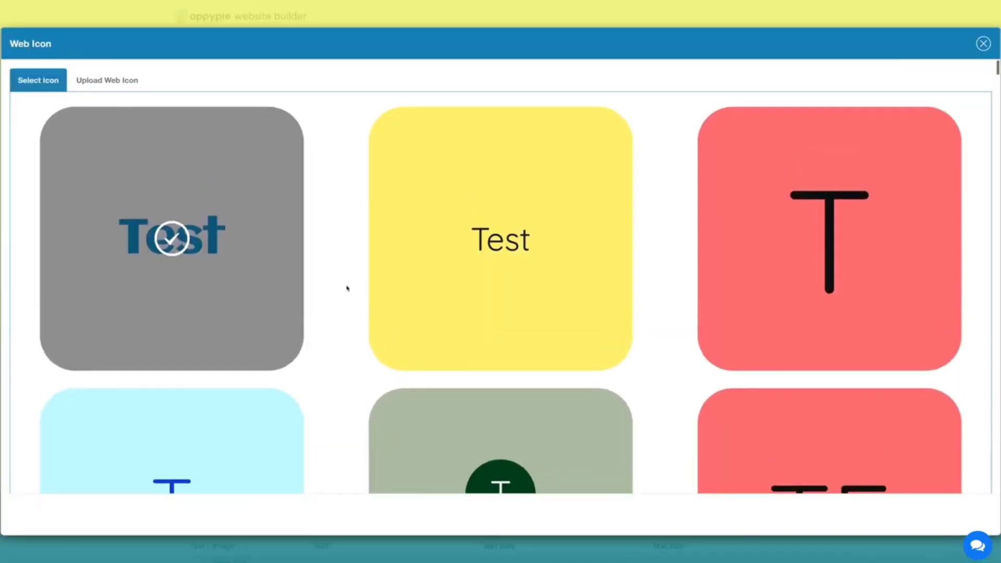
# Step: Apply the yellow Test icon as the website logo
pyautogui.moveTo(501, 239)
pyautogui.click(484, 240)
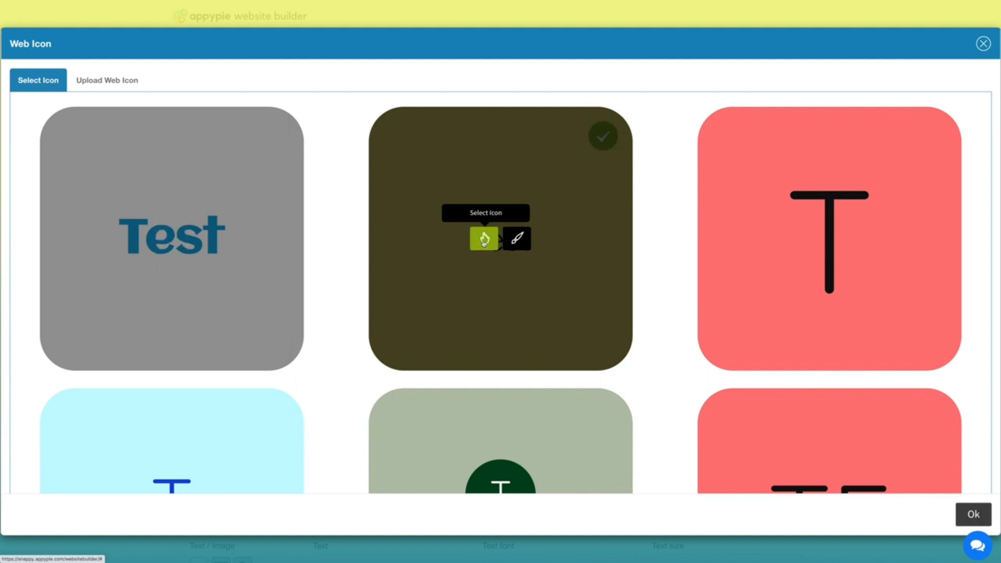
pyautogui.click(973, 514)
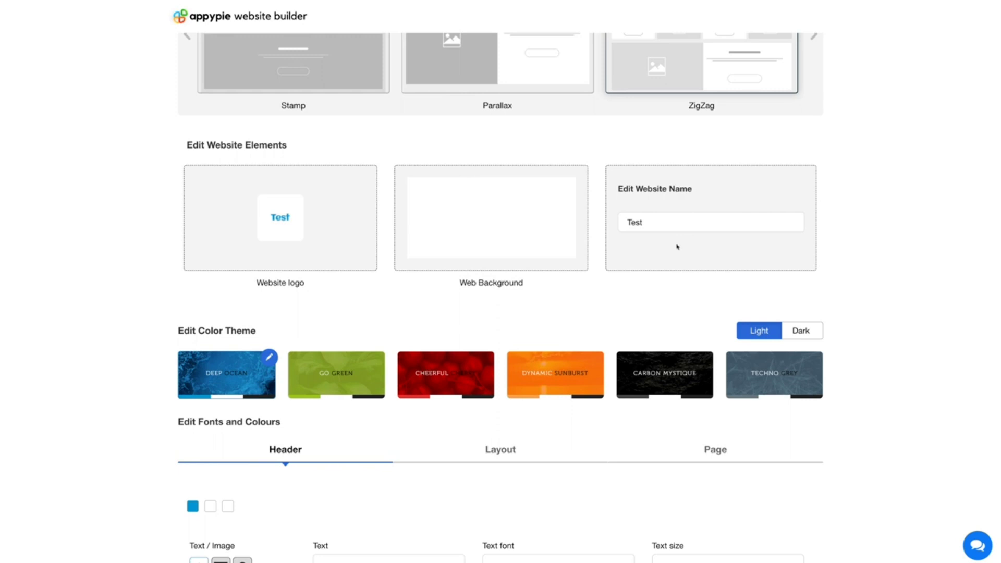
pyautogui.scroll(-1, 678, 247)
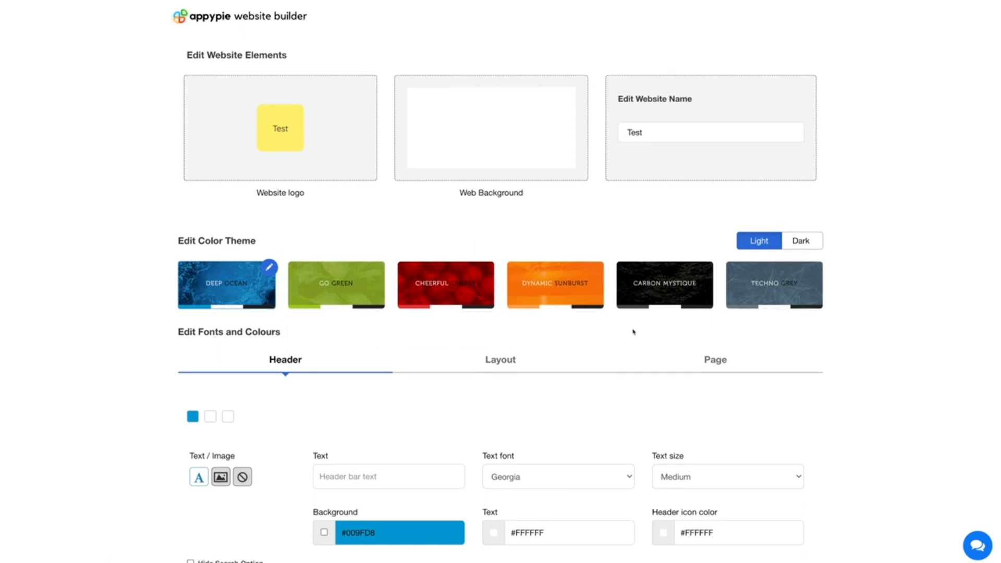
pyautogui.scroll(-1, 249, 350)
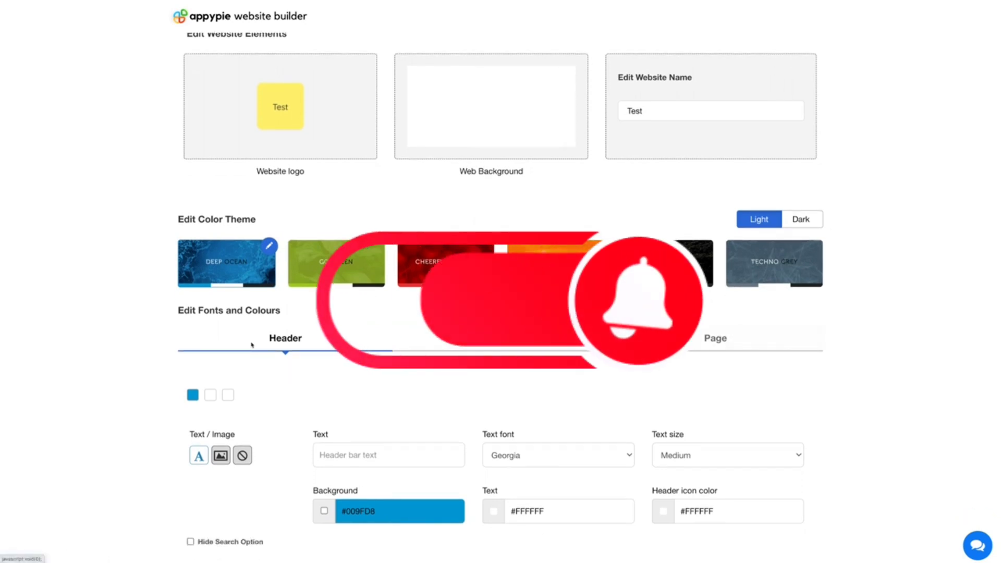